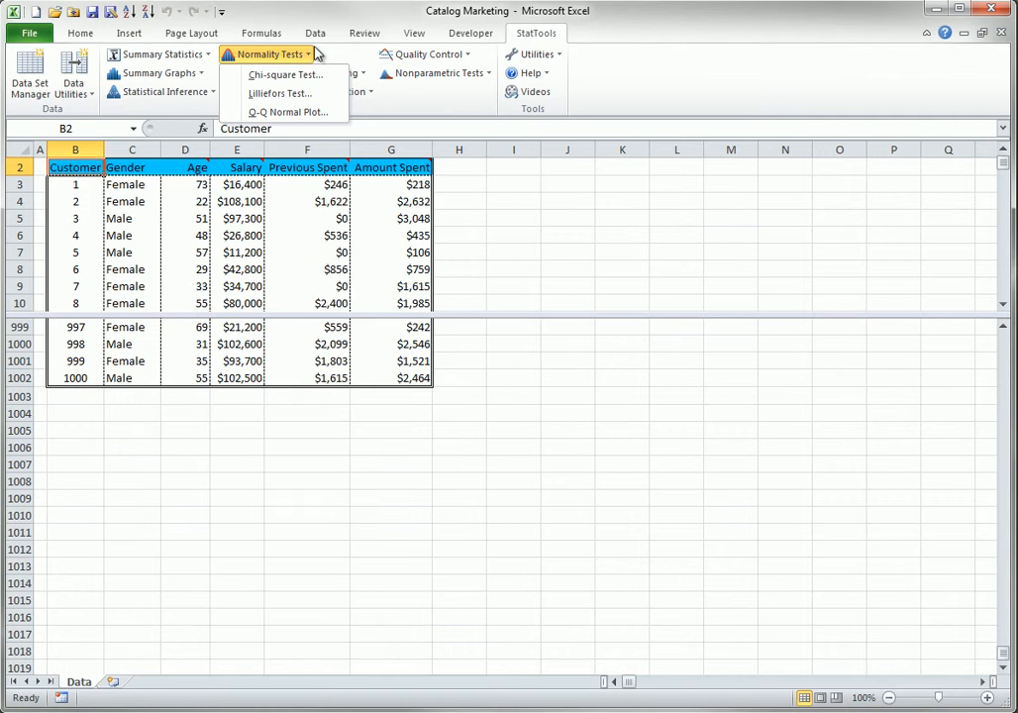
Run a Chi-Square Normality Test on the Amount Spent variable of the Spending Data set and review the report's bins and chart.
left_click(588, 189)
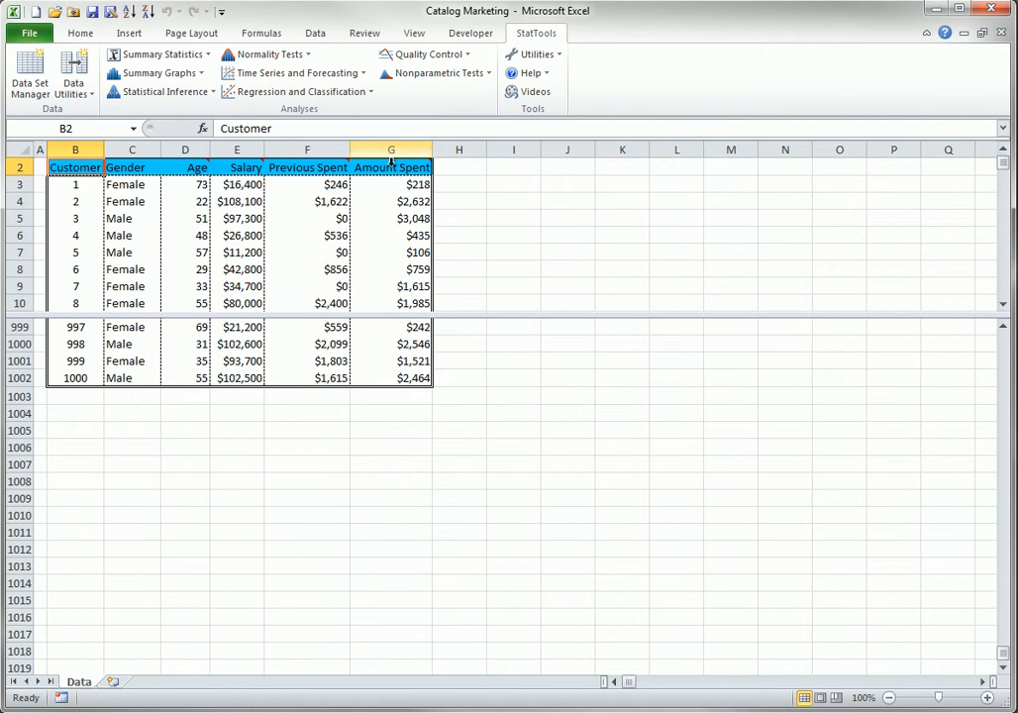
left_click(303, 55)
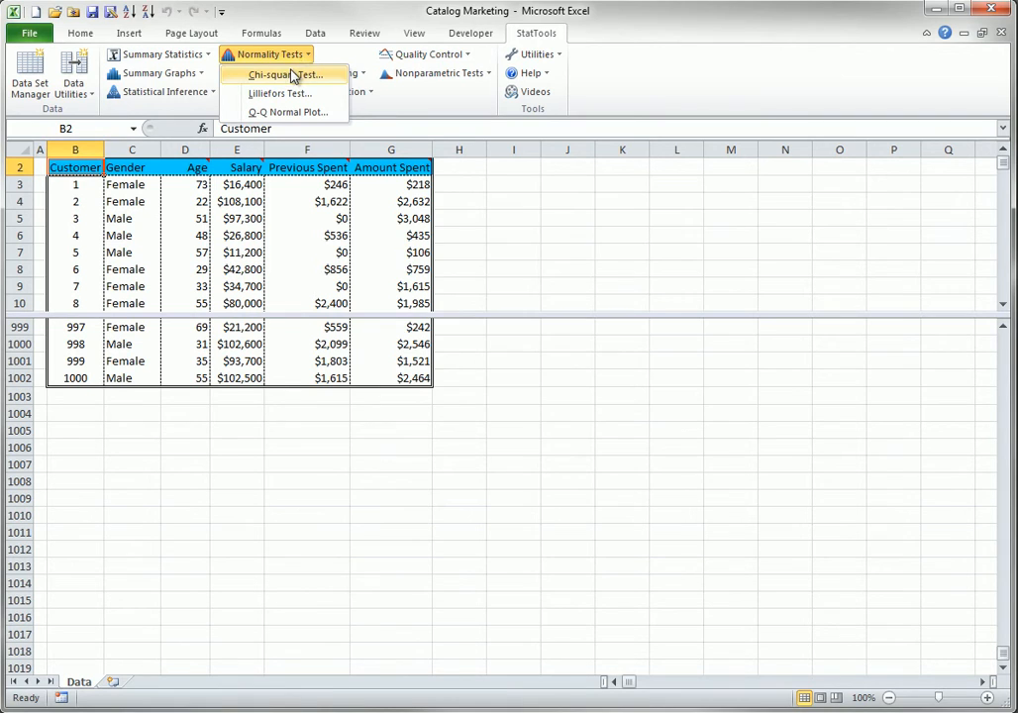
left_click(282, 75)
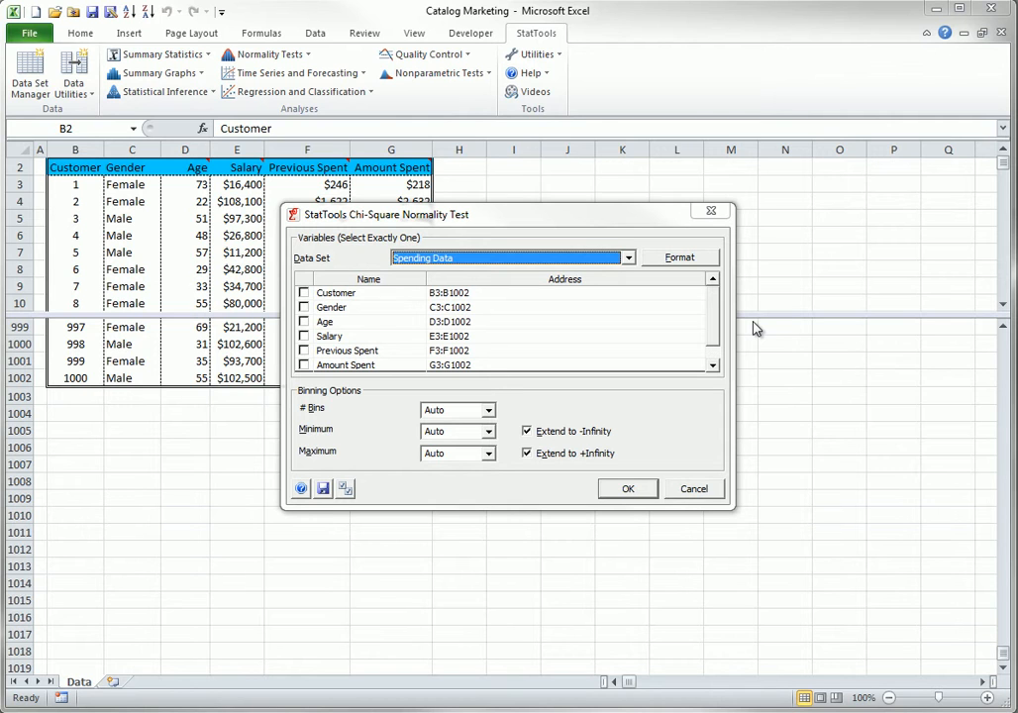
left_click(305, 365)
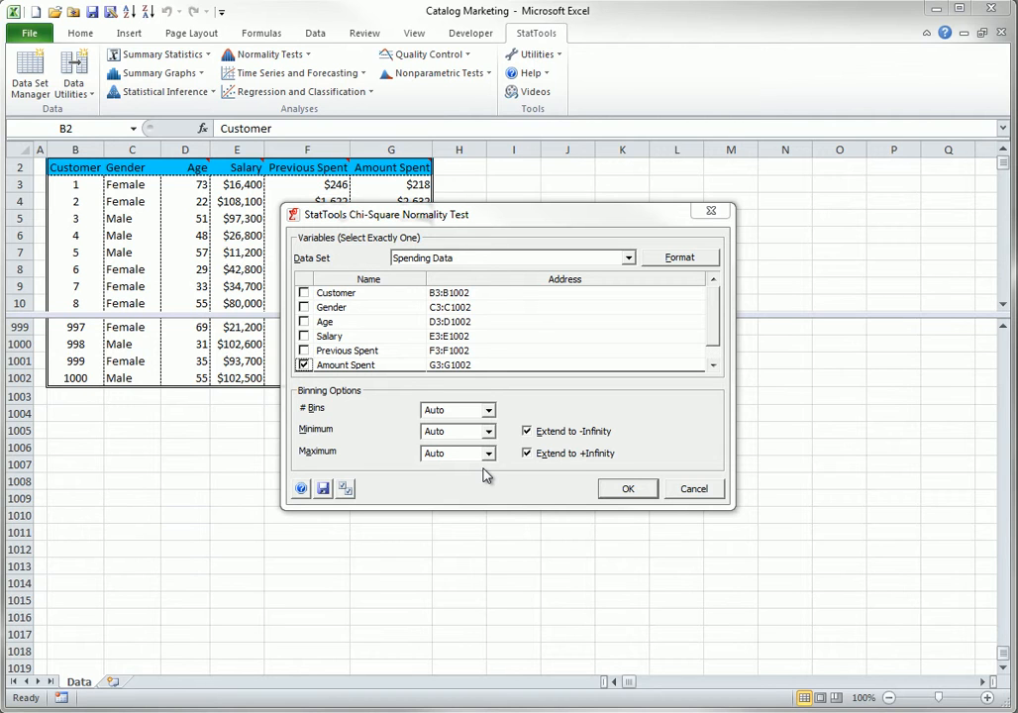
left_click(629, 489)
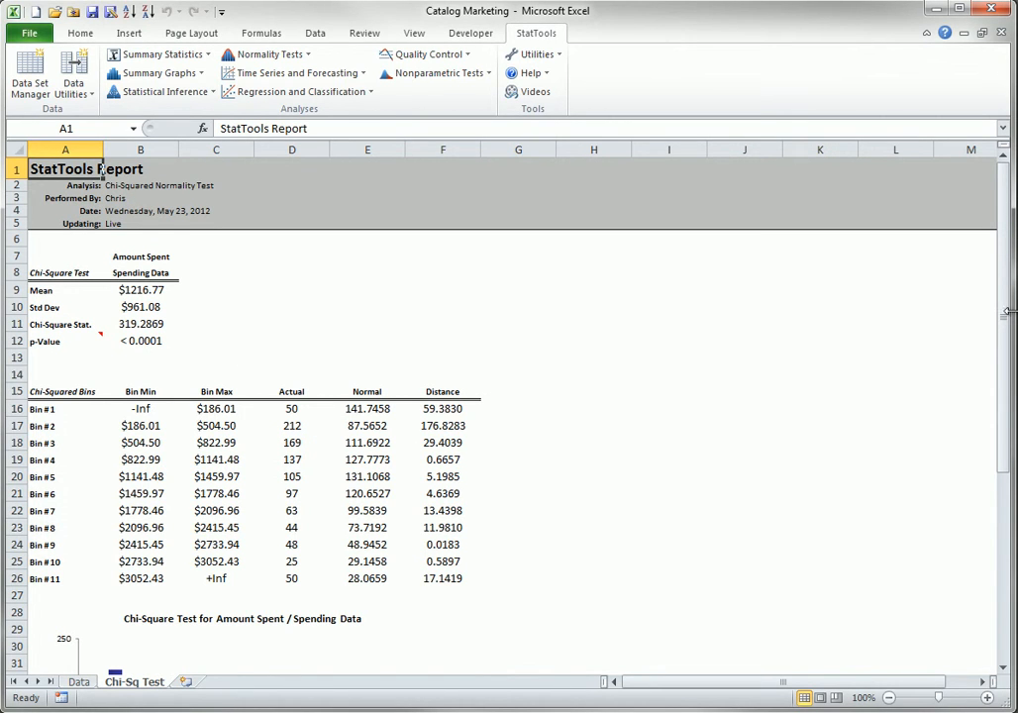
left_click_drag(1008, 311, 1008, 314)
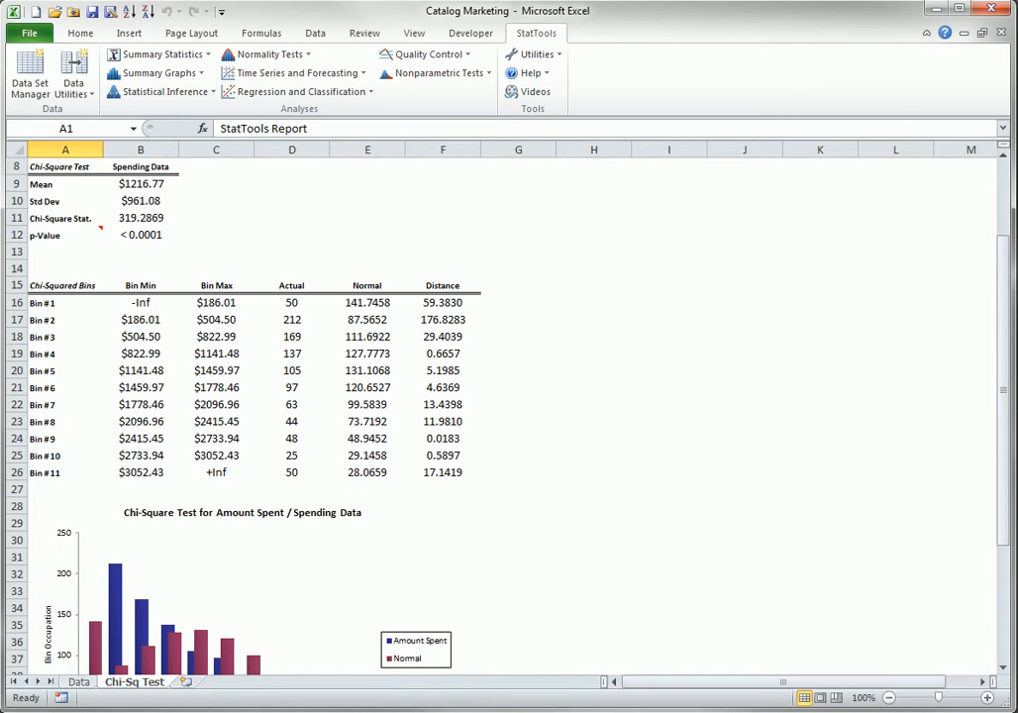
left_click_drag(1007, 313, 1007, 319)
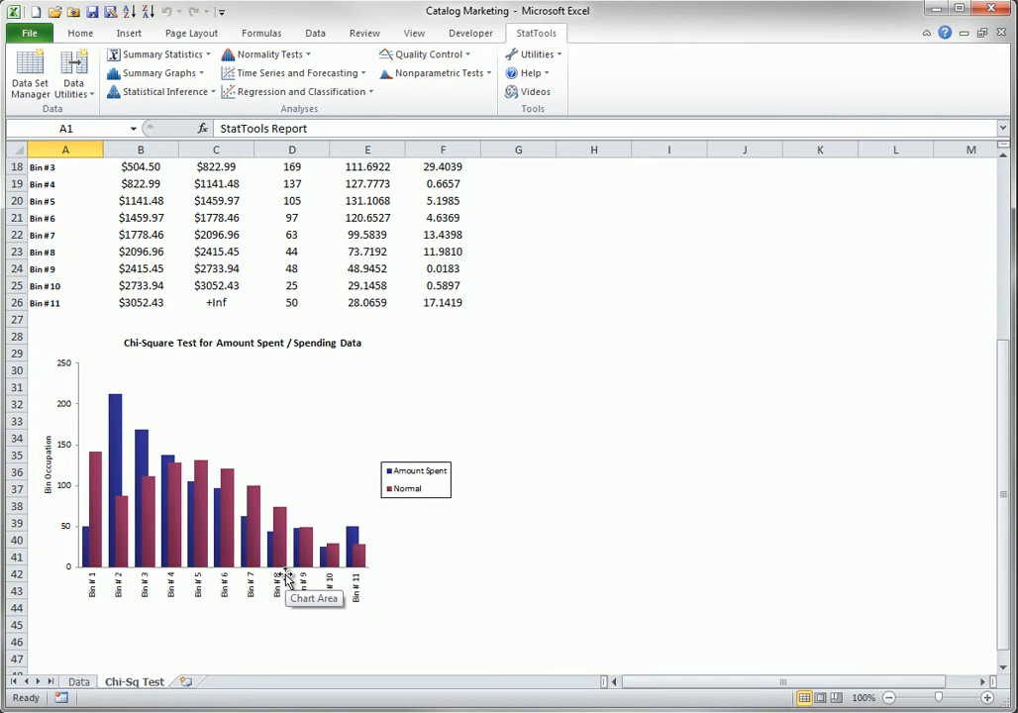
Add a log-transformed variable of Amount Spent to the Spending Data set using the Log function with shift 0.
left_click(79, 683)
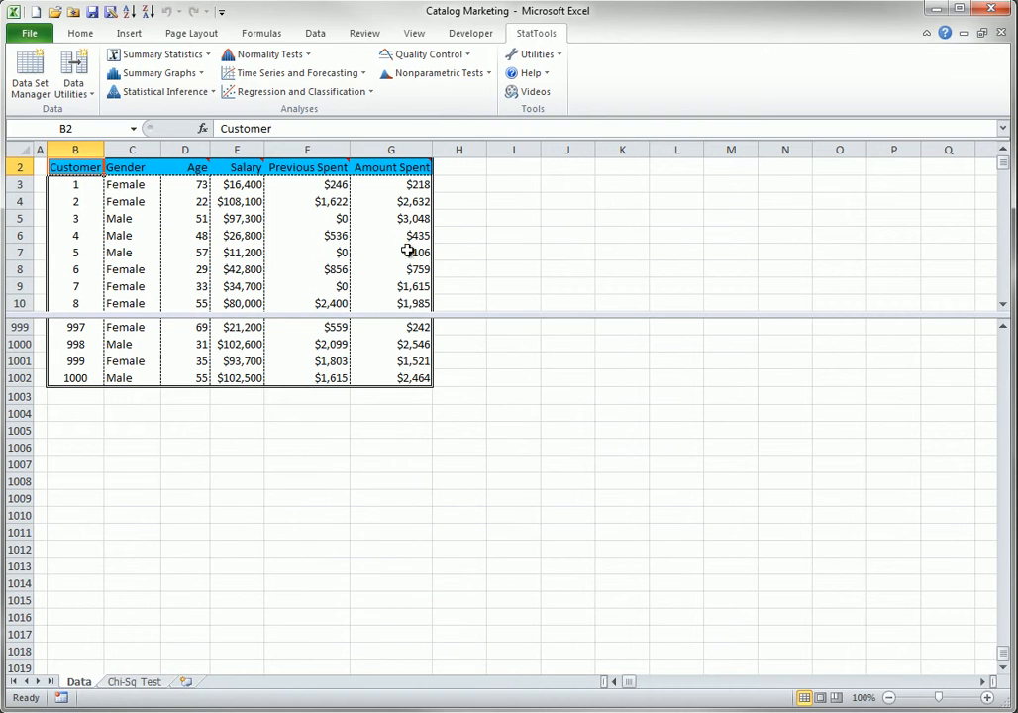
left_click(83, 81)
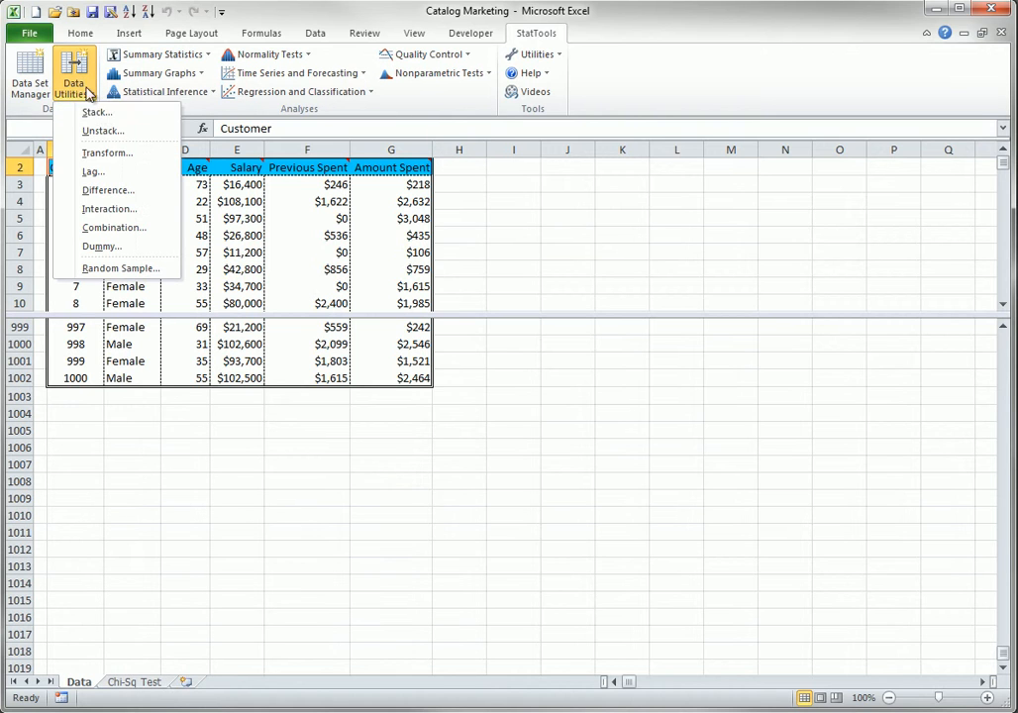
left_click(100, 153)
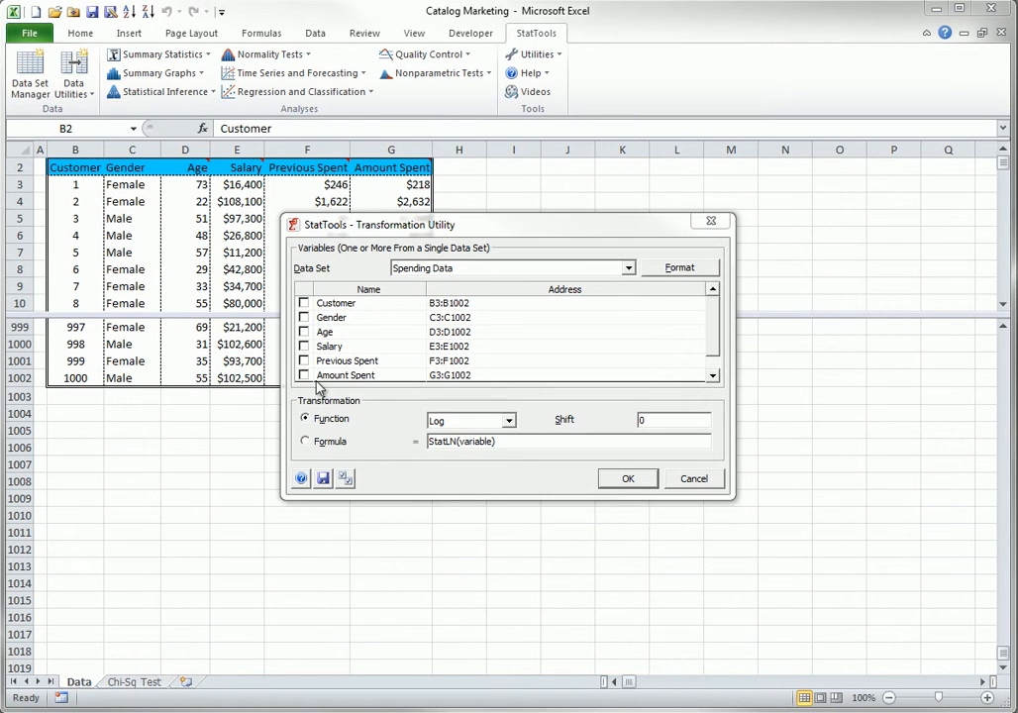
left_click(304, 376)
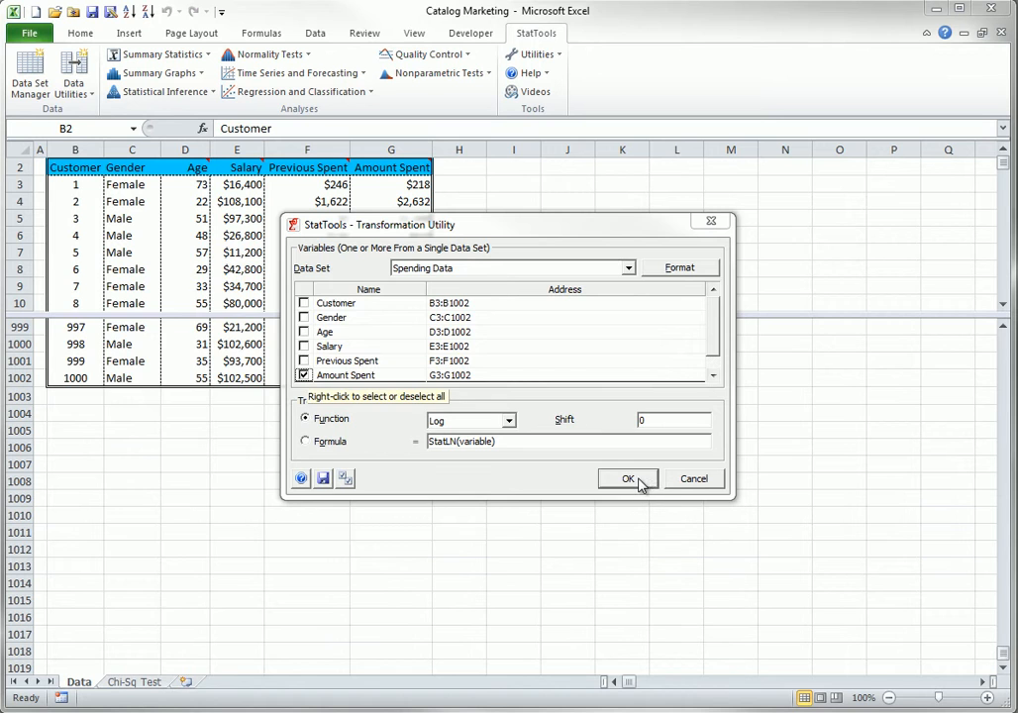
left_click(642, 481)
left_click(338, 388)
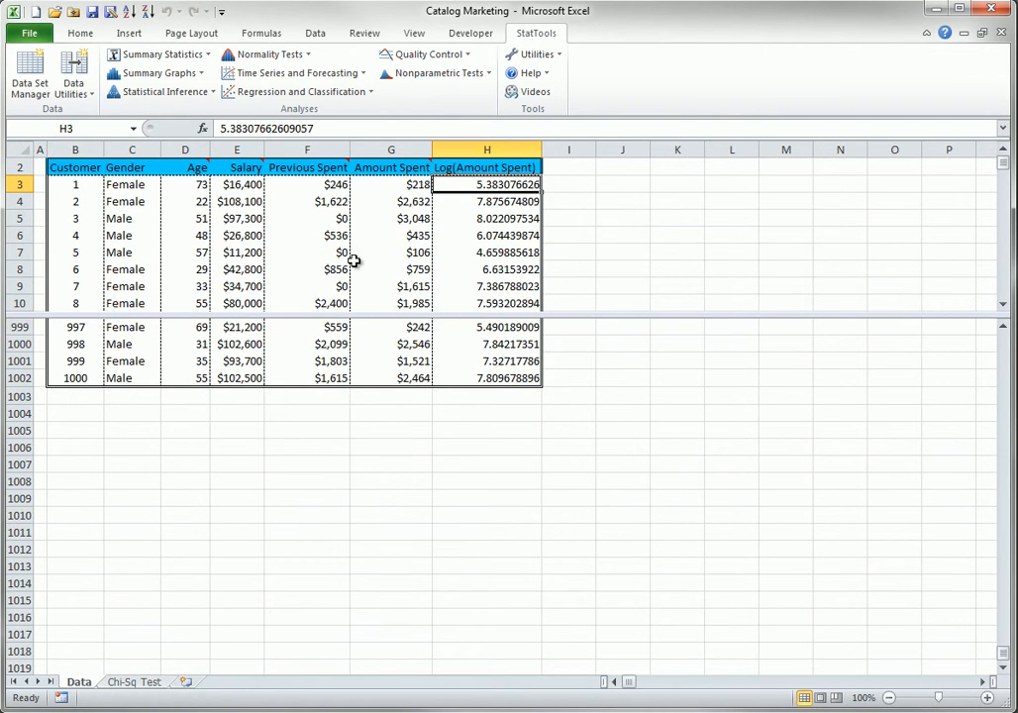
Run a Chi-Square Normality Test on Log(Amount Spent) only, and review its chart and test results.
left_click(261, 58)
left_click(267, 74)
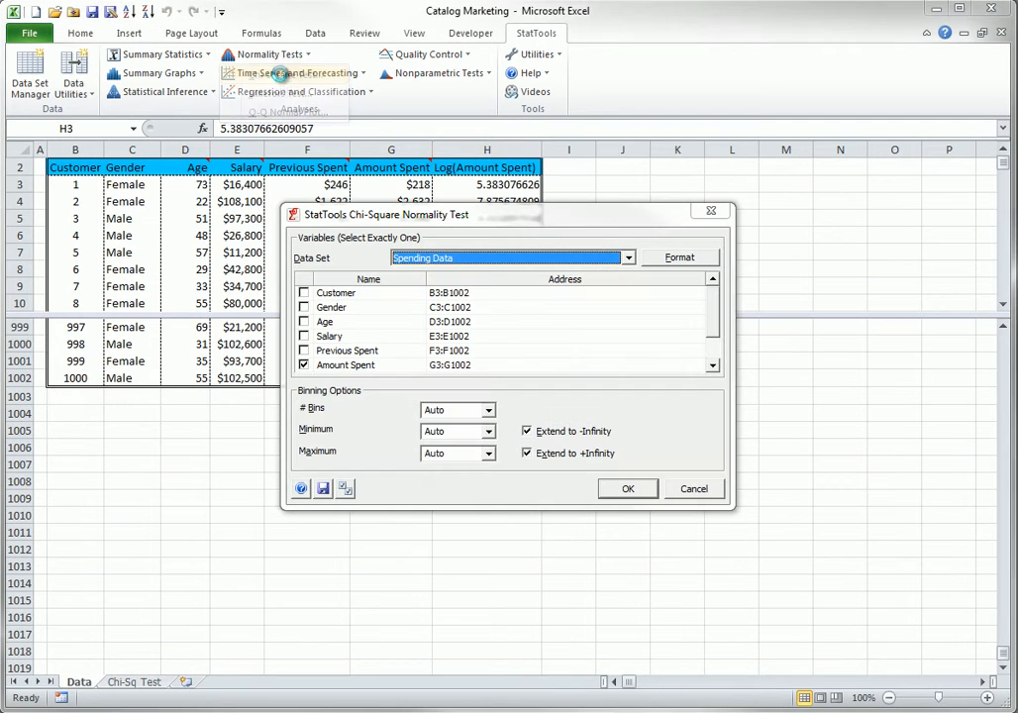
left_click(713, 344)
left_click(304, 350)
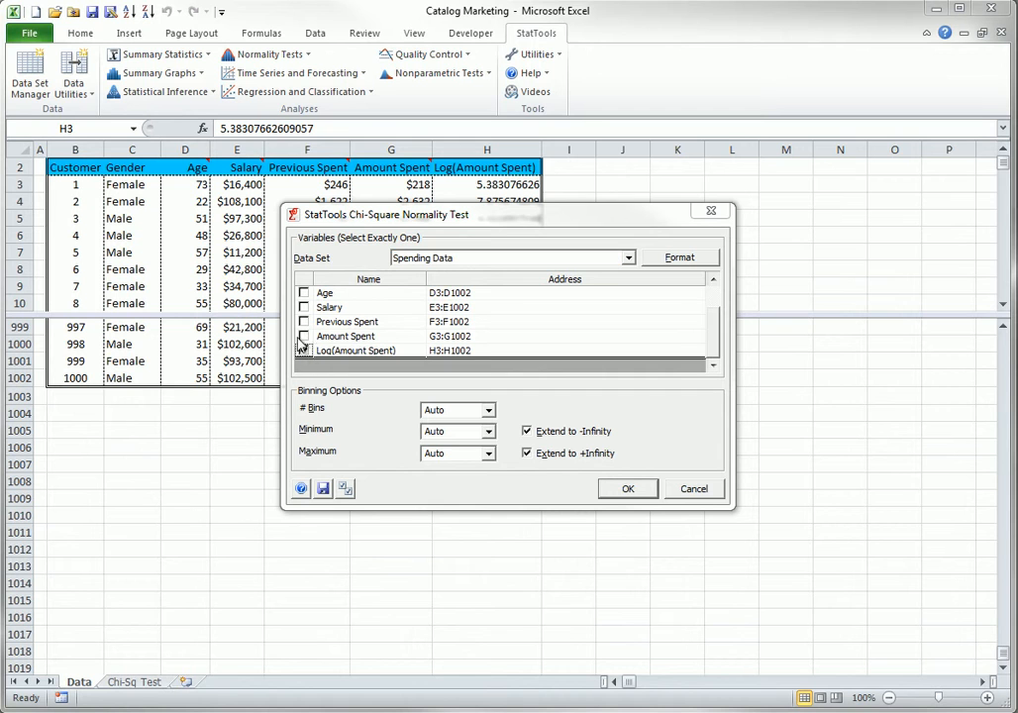
left_click(628, 487)
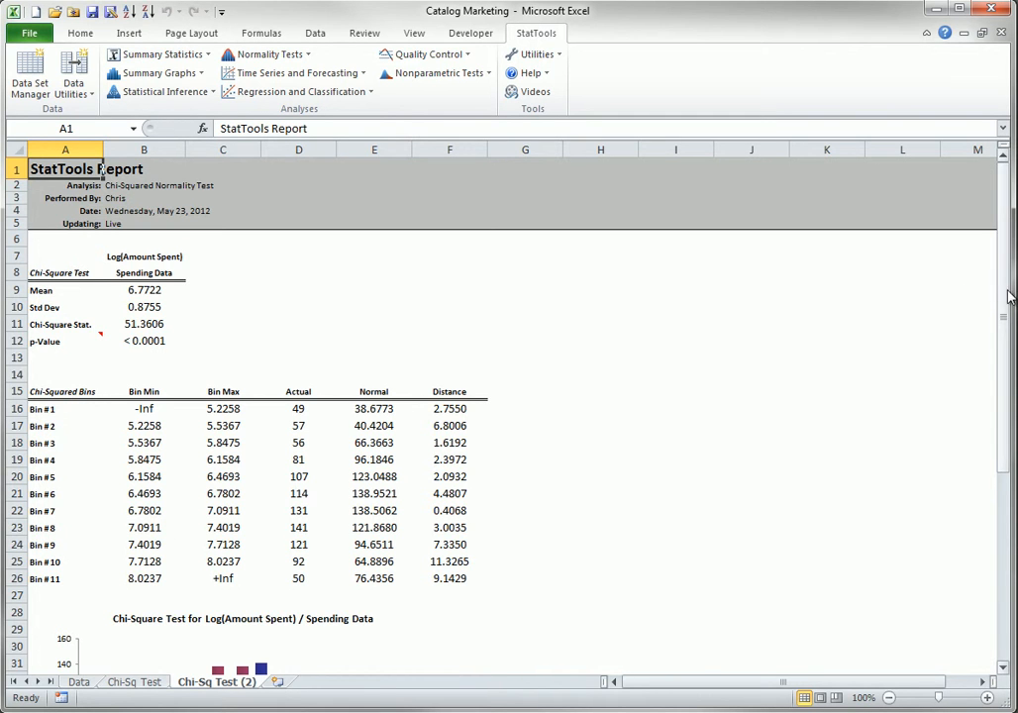
left_click_drag(1003, 302, 1012, 426)
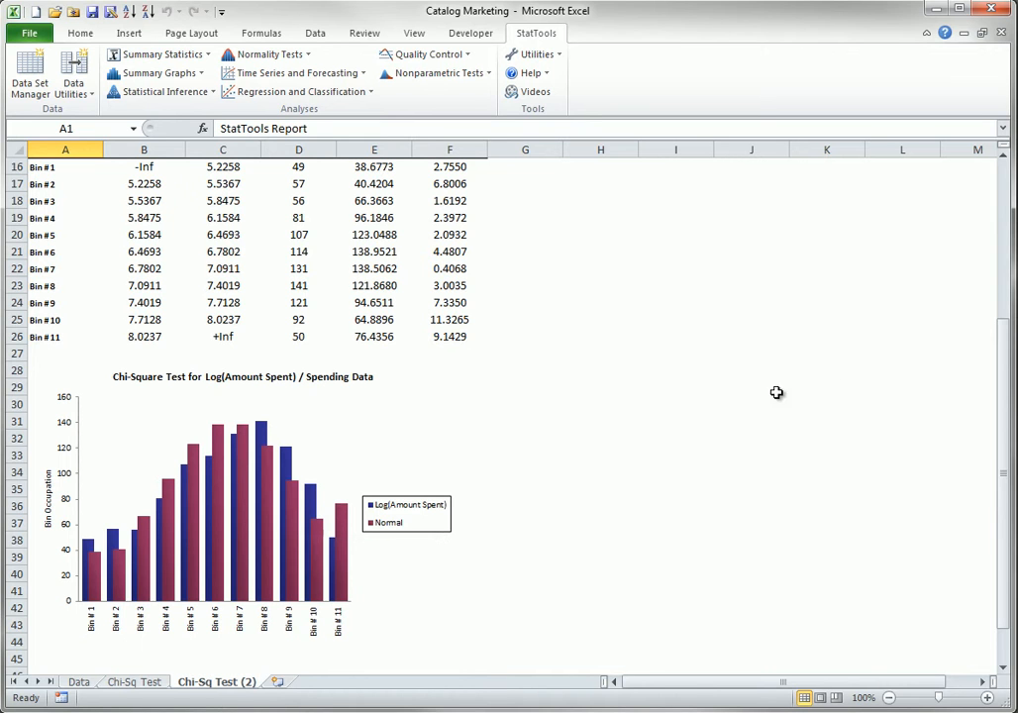
left_click_drag(1006, 401, 1007, 325)
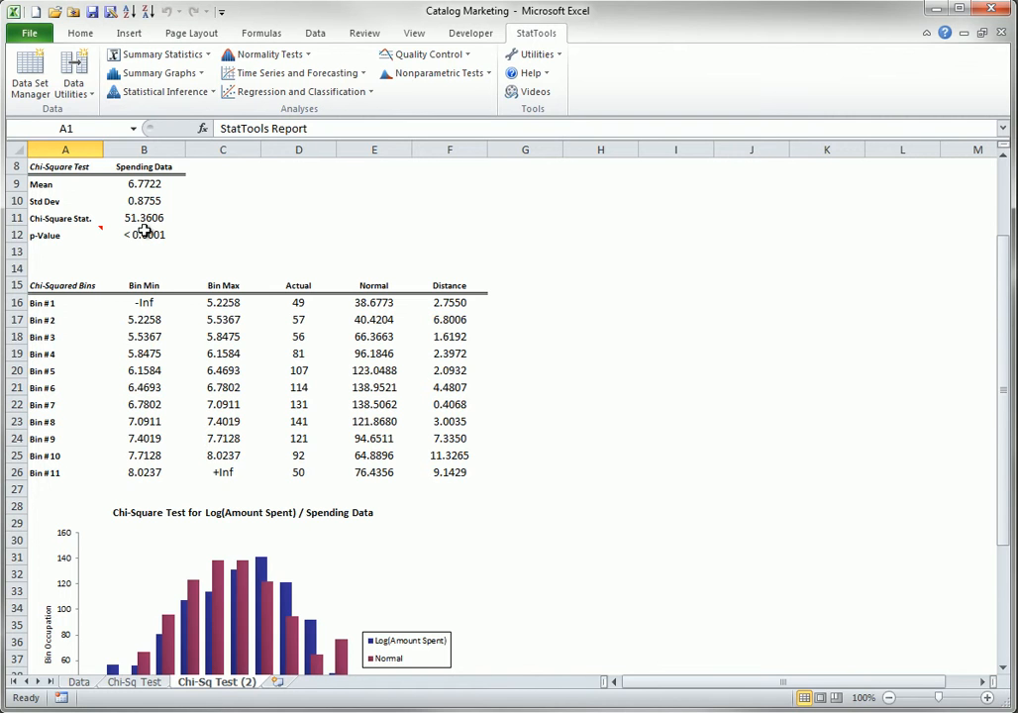
Run a Lilliefors Test on both Amount Spent and Log(Amount Spent), and inspect the cumulative distribution chart and both test statistics.
left_click(78, 682)
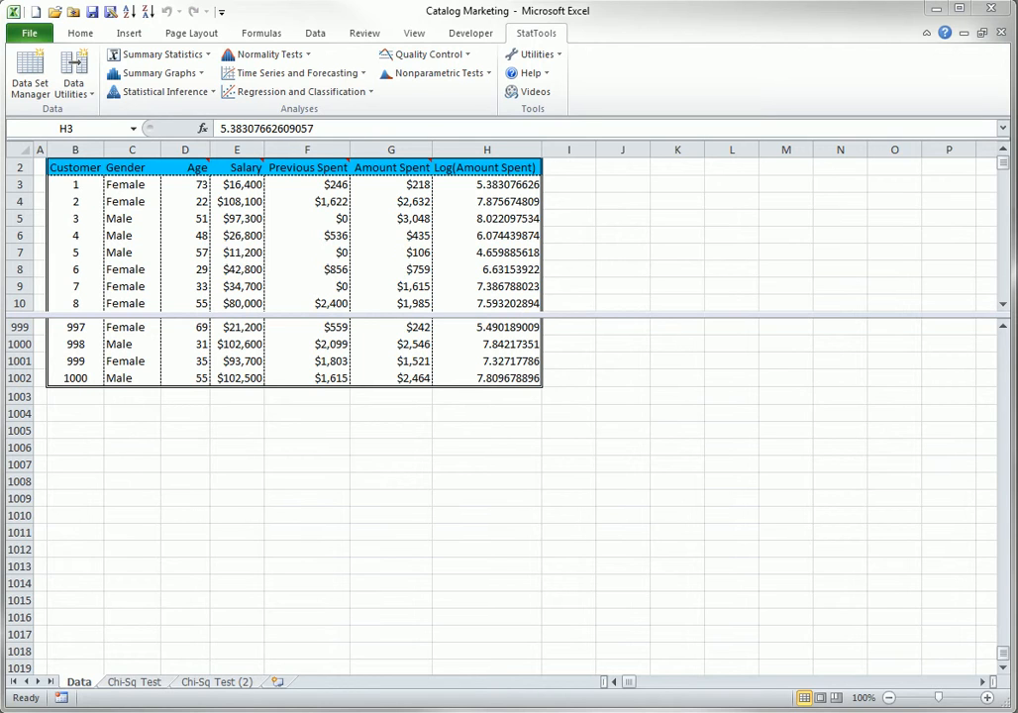
left_click(289, 54)
left_click(292, 92)
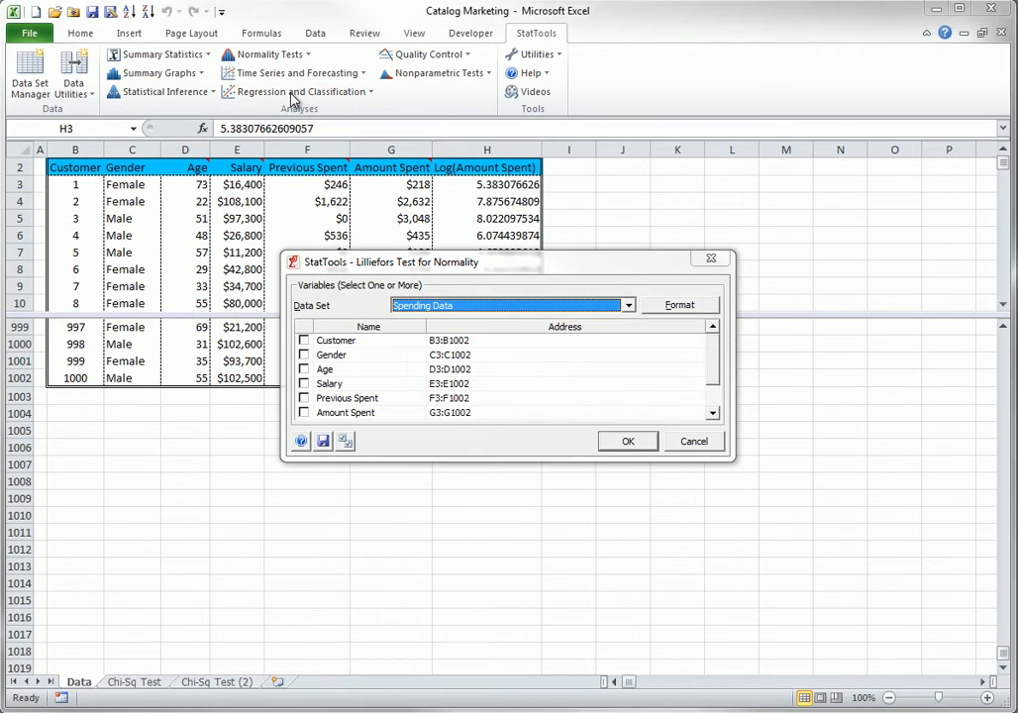
left_click(304, 412)
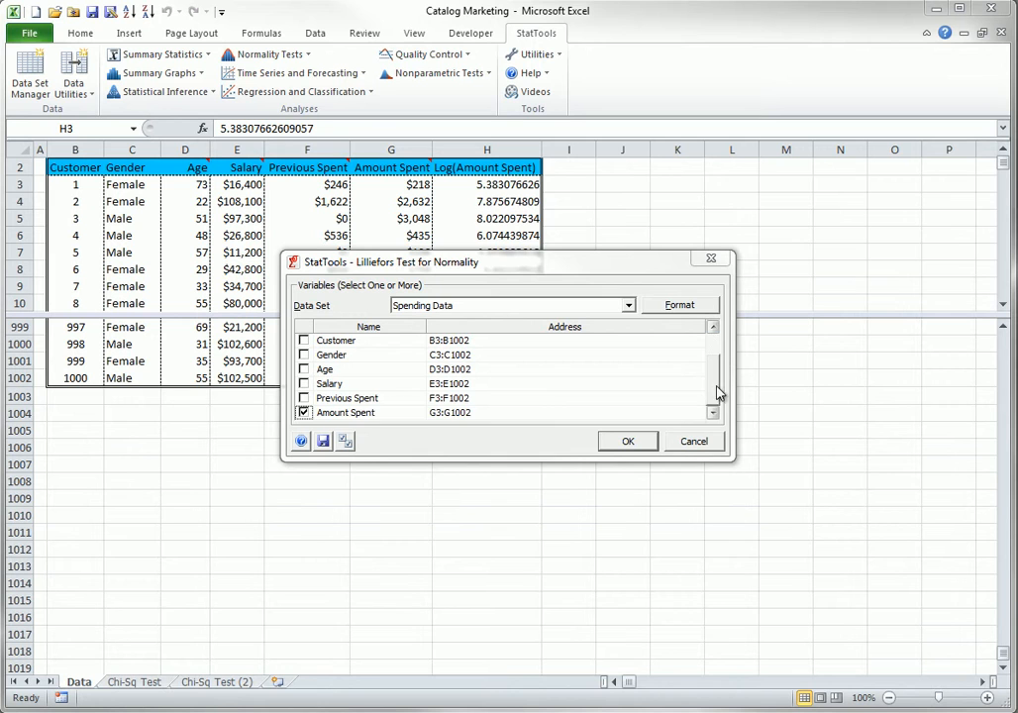
left_click(718, 393)
left_click(304, 399)
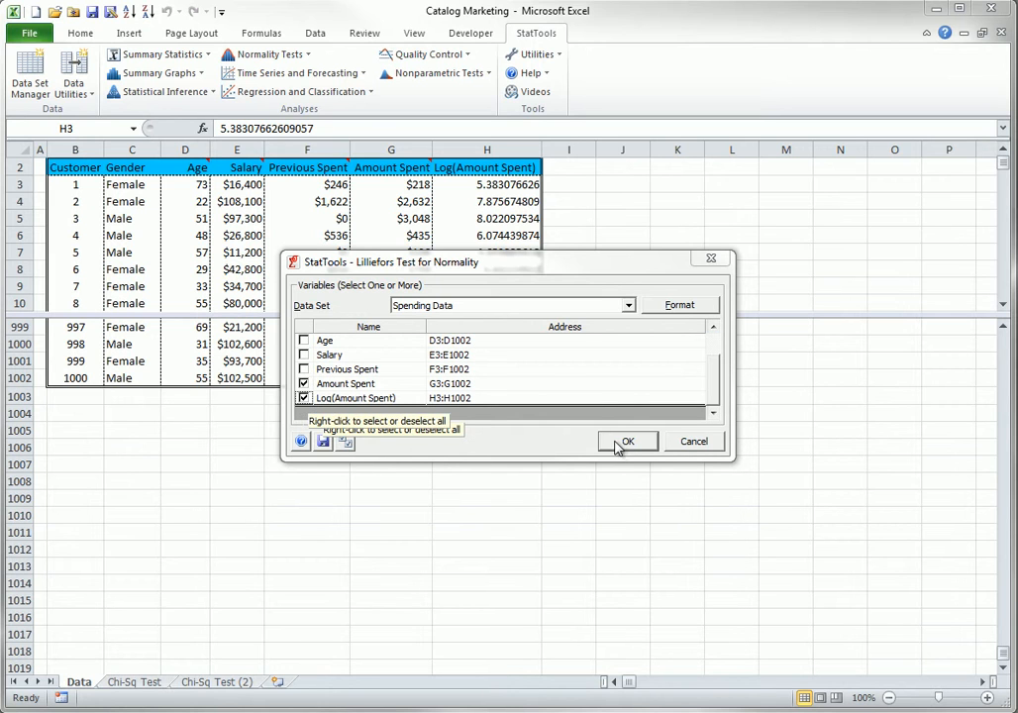
left_click(627, 441)
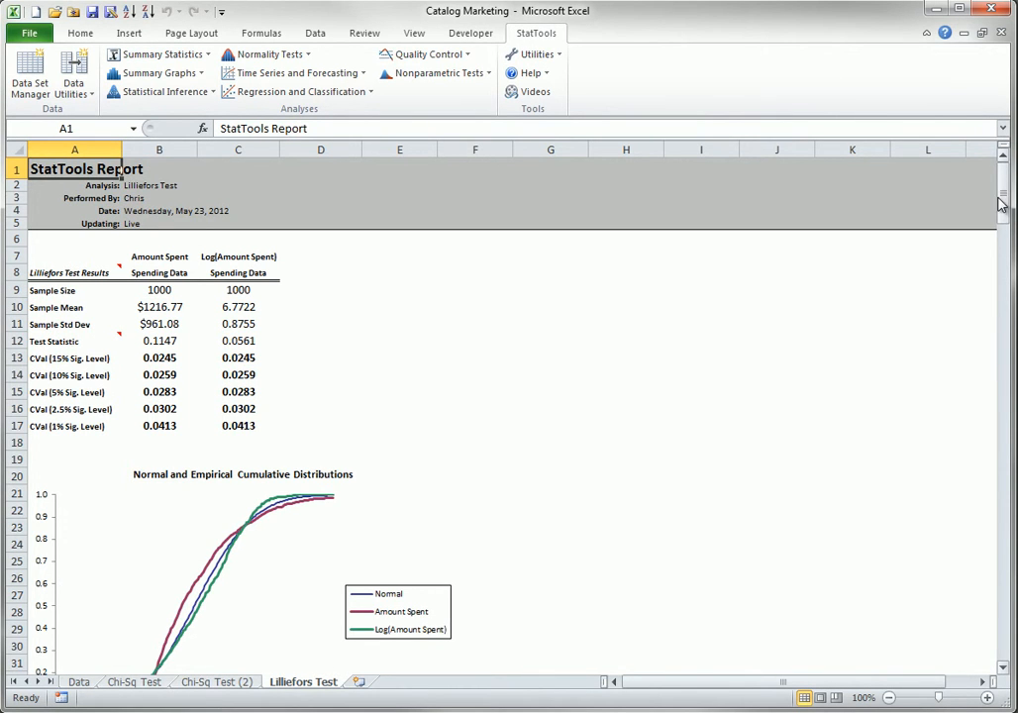
left_click_drag(1003, 203, 1003, 222)
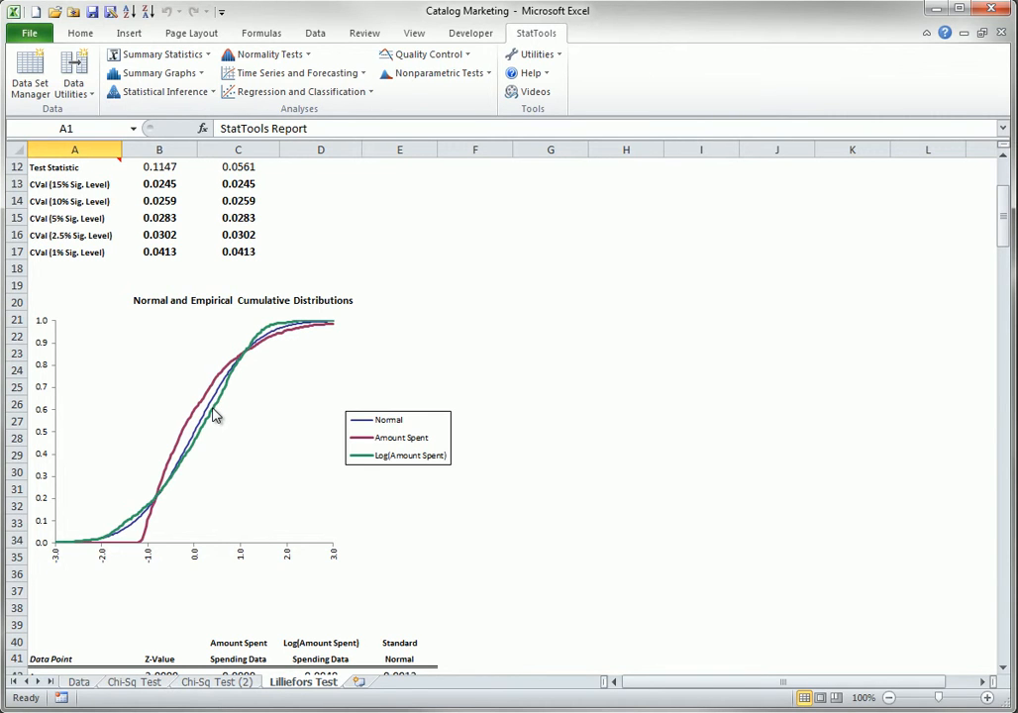
mouse_move(214, 416)
left_click_drag(1008, 239, 1007, 224)
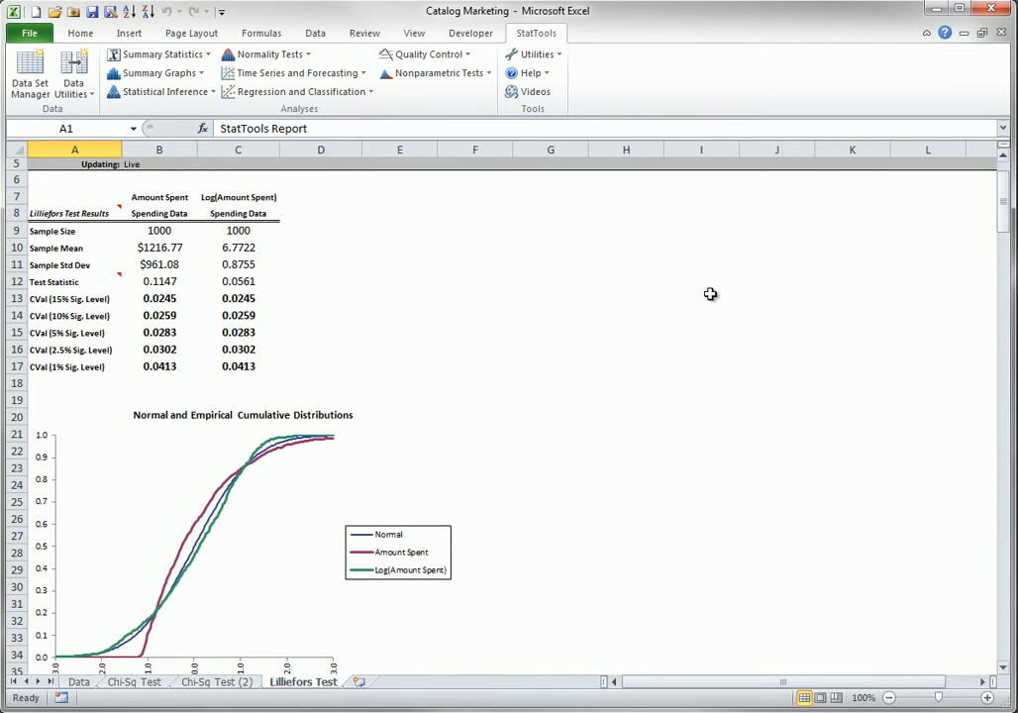
left_click(234, 283)
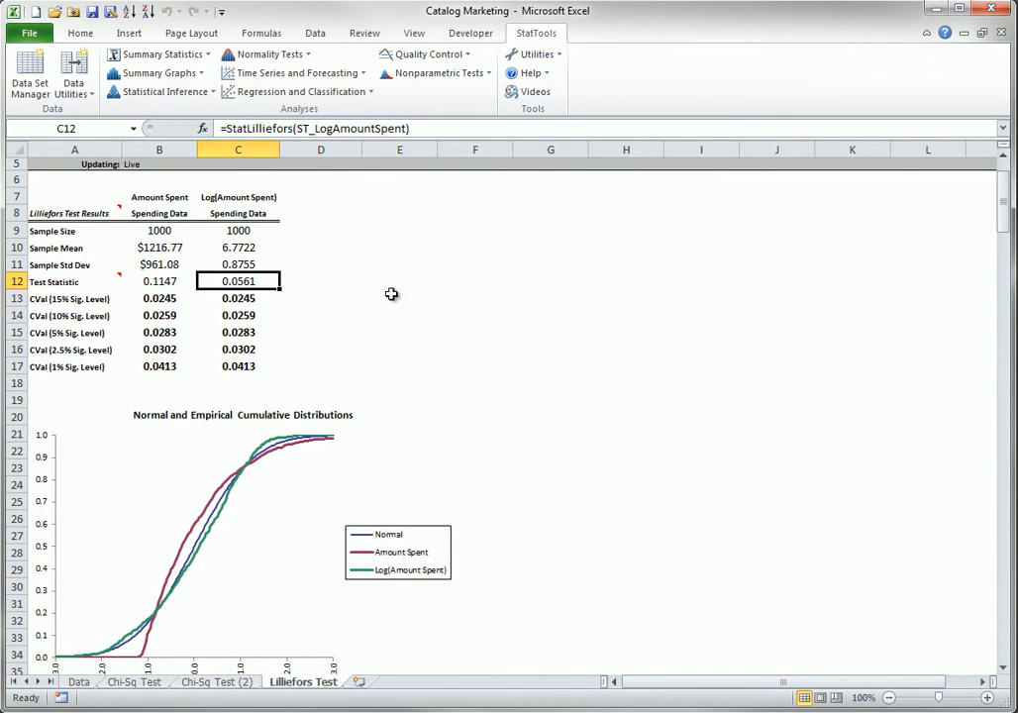
left_click(130, 282)
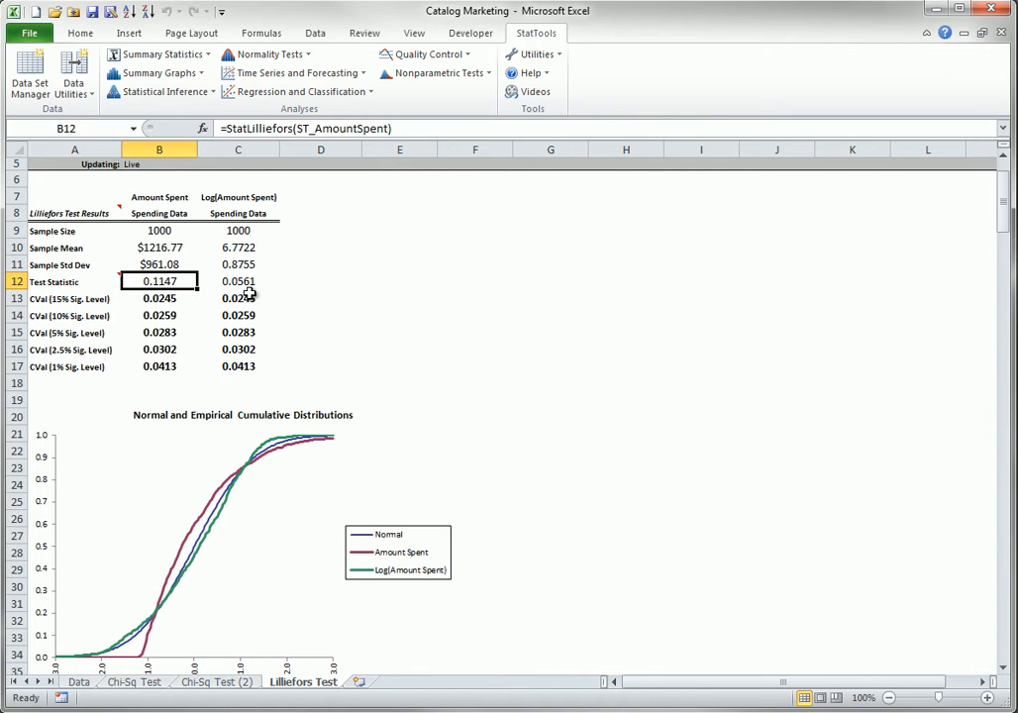
Create a Q-Q Normal Plot of Log(Amount Spent) from the Spending Data set, using standardized Q-values and a reference line.
left_click(78, 682)
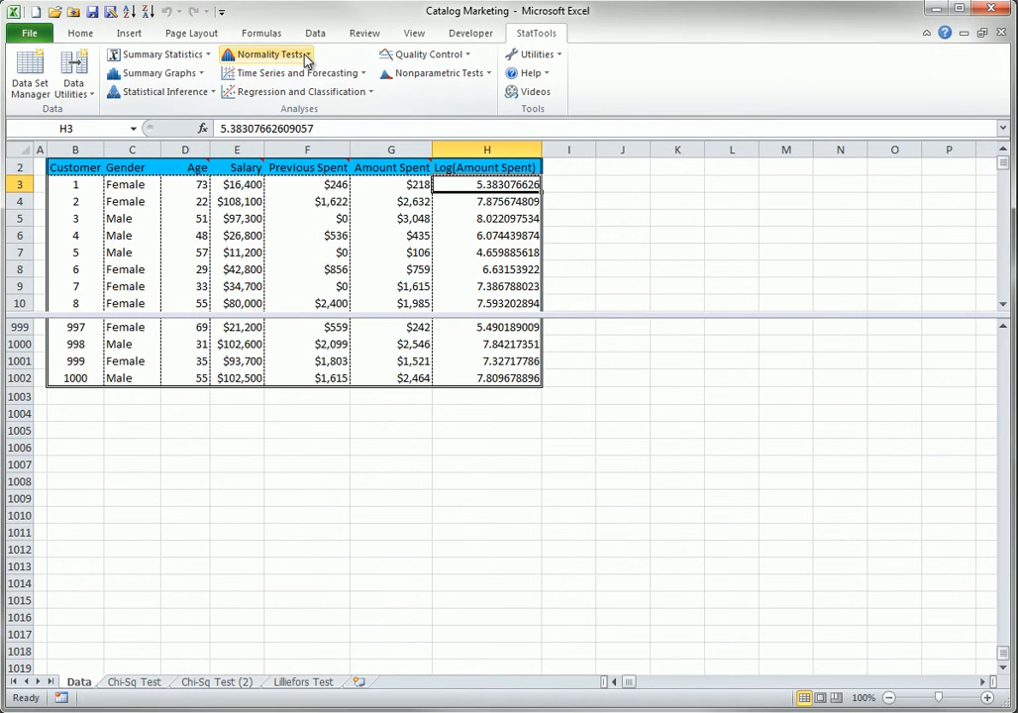
left_click(265, 54)
left_click(281, 113)
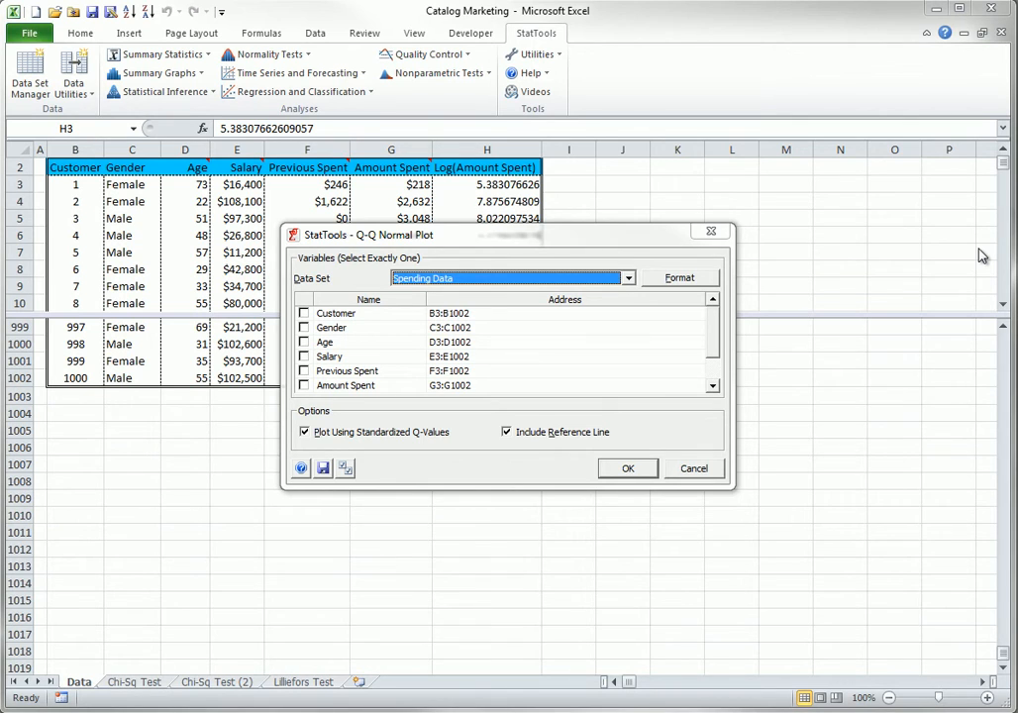
left_click_drag(714, 339, 712, 378)
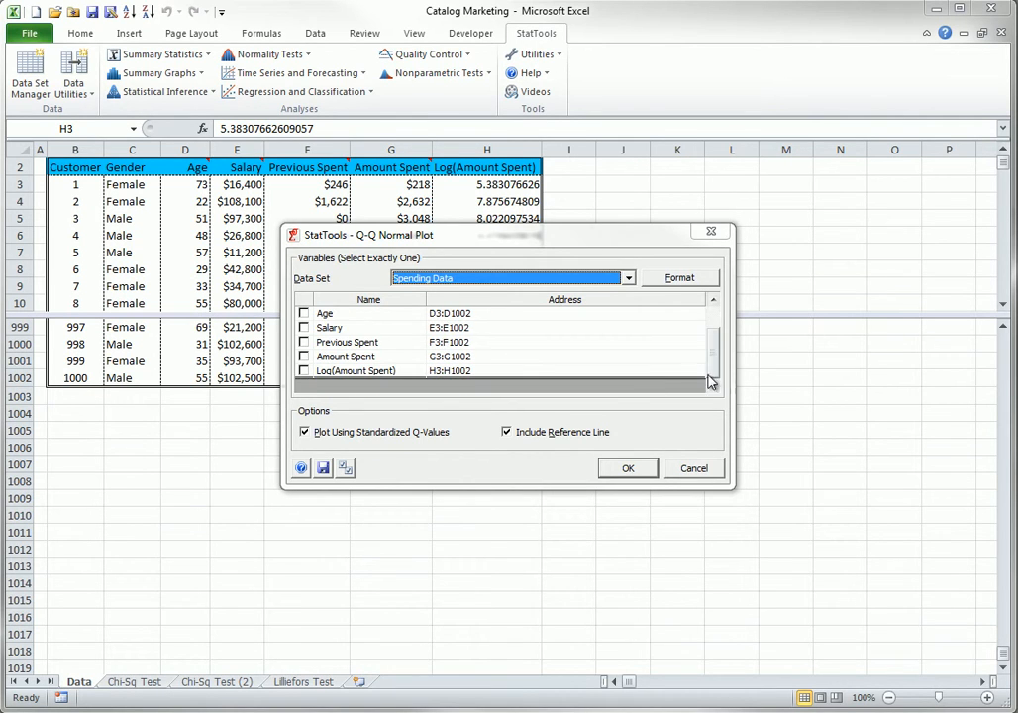
left_click(303, 369)
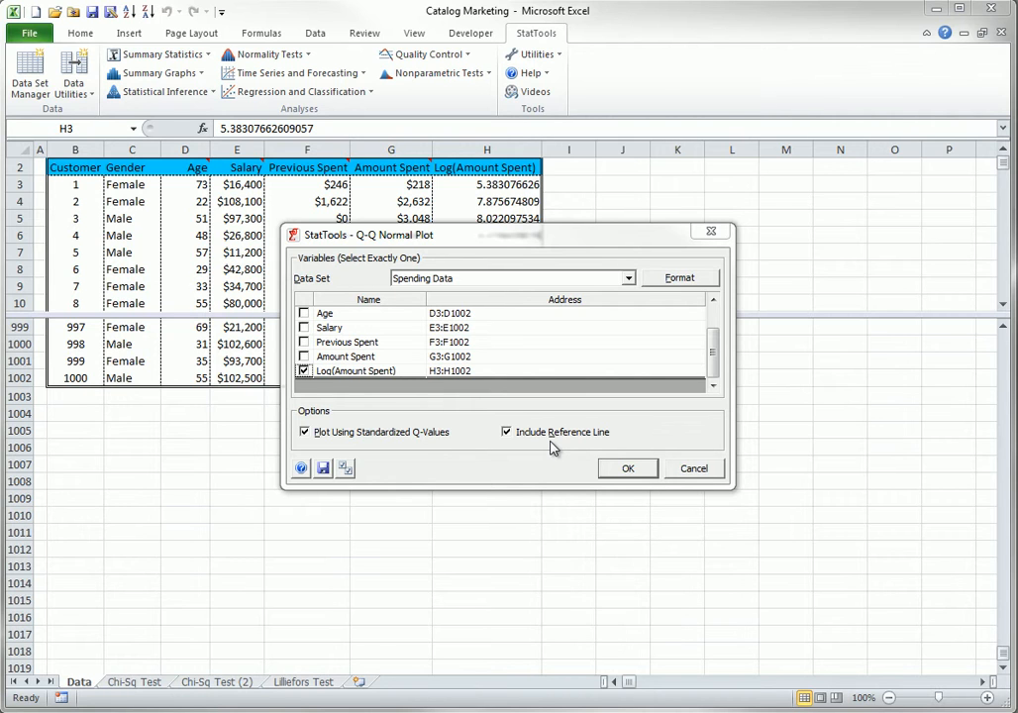
left_click(631, 477)
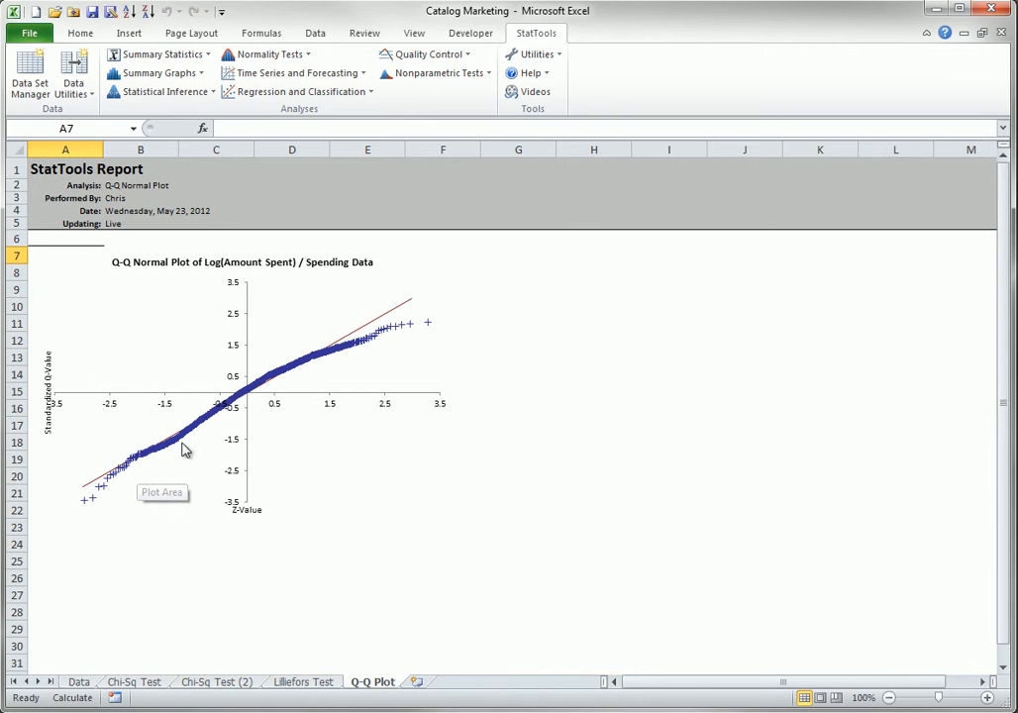
Create a Q-Q Normal Plot of the original Amount Spent variable with standardized Q-values and a reference line.
left_click(301, 57)
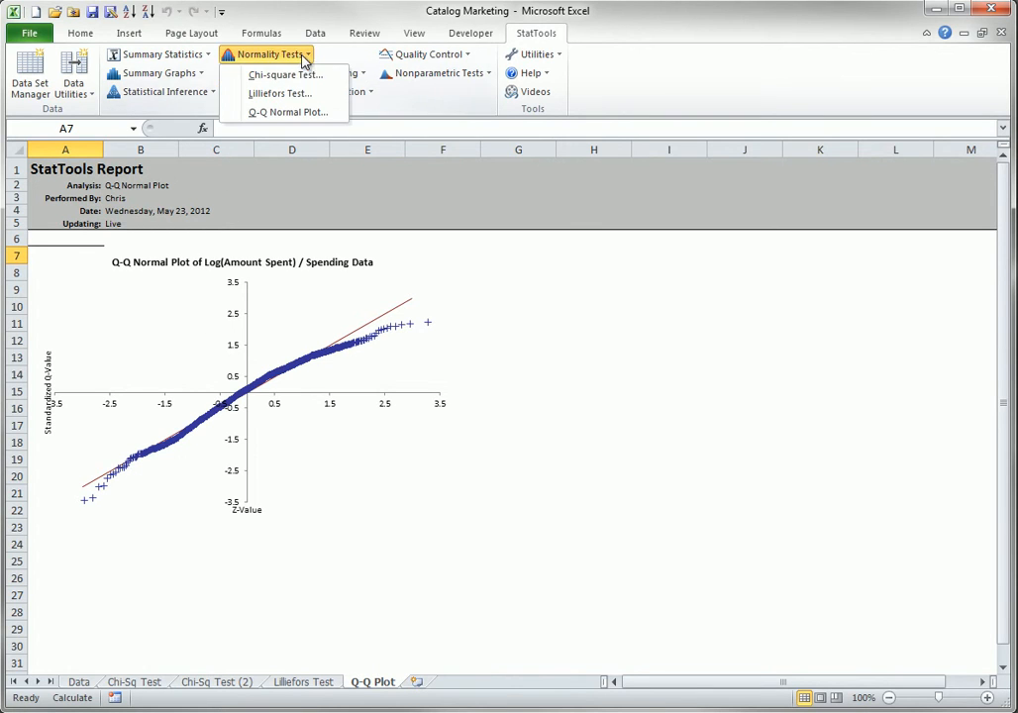
left_click(283, 109)
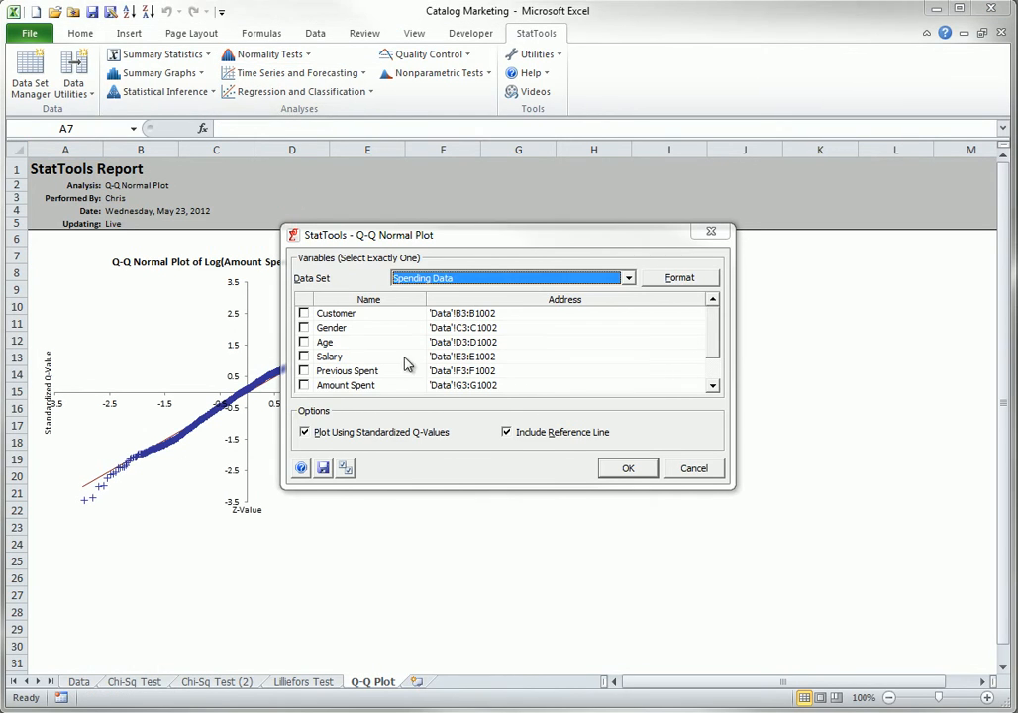
left_click(304, 385)
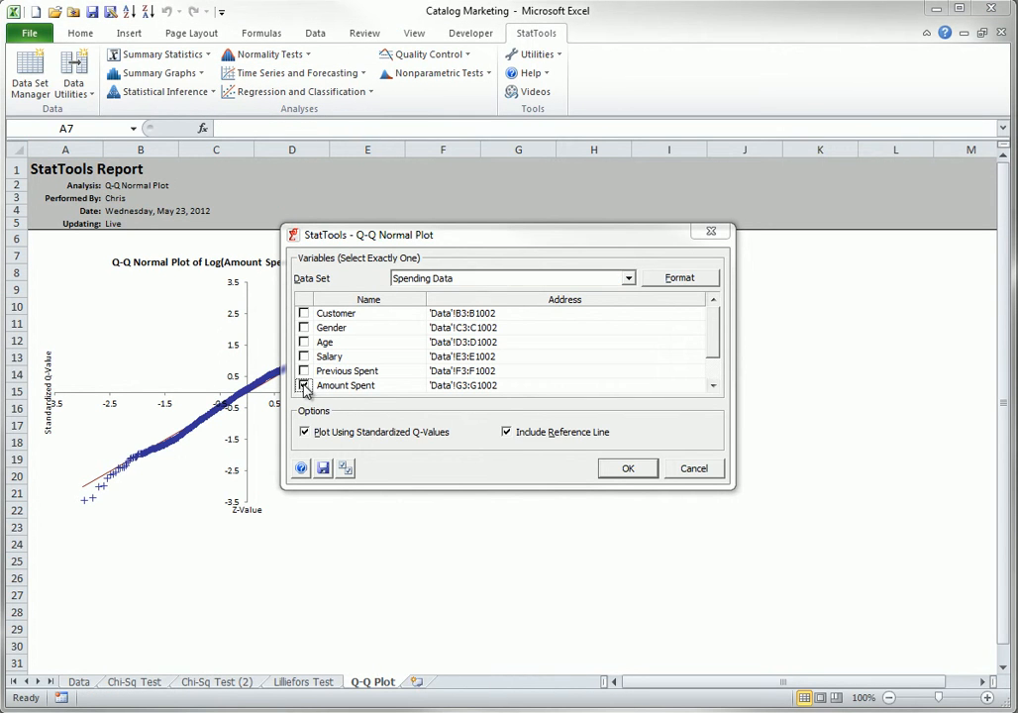
left_click(644, 472)
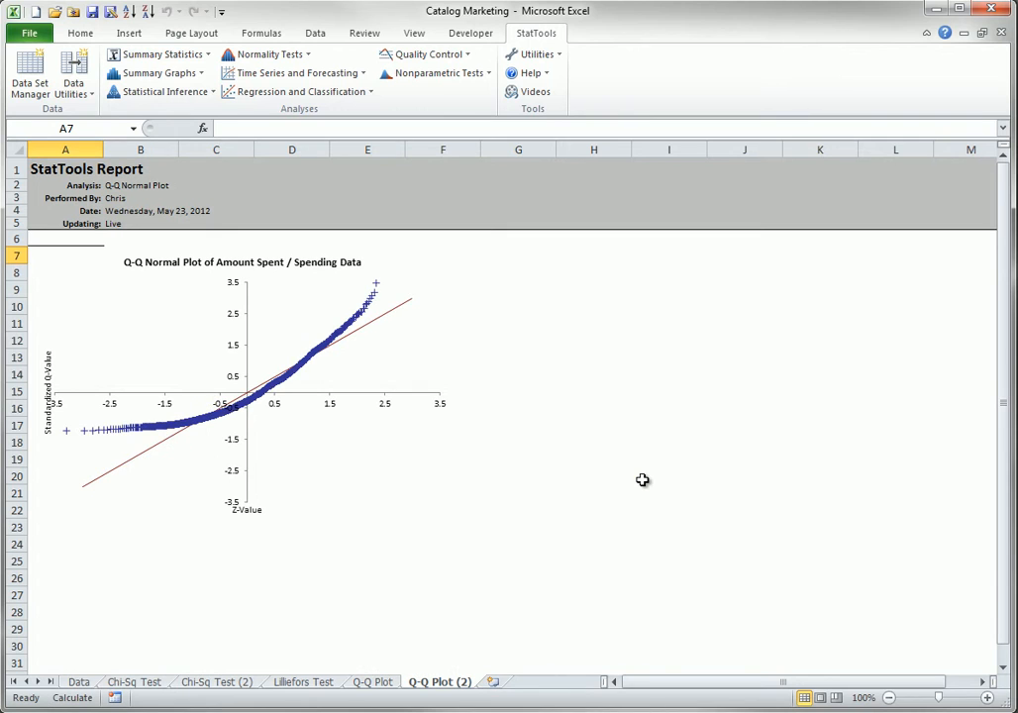